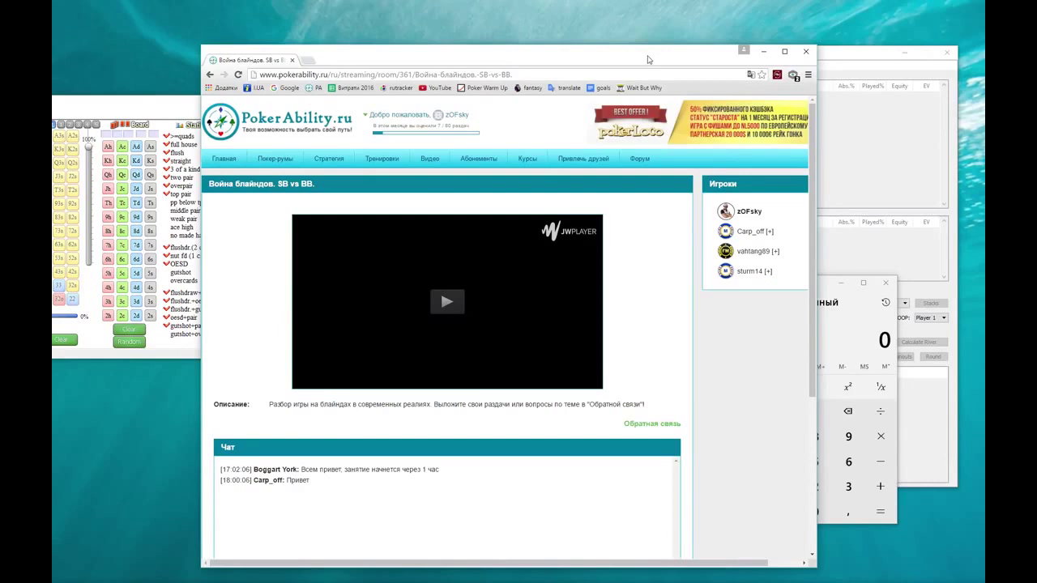
Step: Move the Flopzilla window to the lower part of the desktop and minimize the browser window
{"action": "left_click_drag", "start_coordinate": [648, 59], "coordinate": [676, 52]}
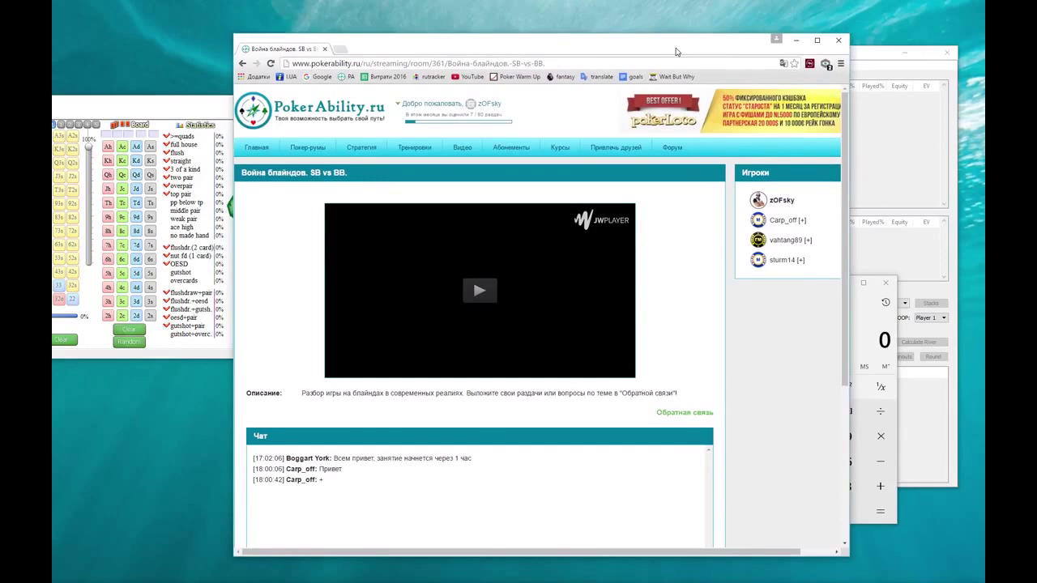
{"action": "left_click_drag", "start_coordinate": [66, 103], "coordinate": [293, 298]}
{"action": "left_click", "coordinate": [548, 51]}
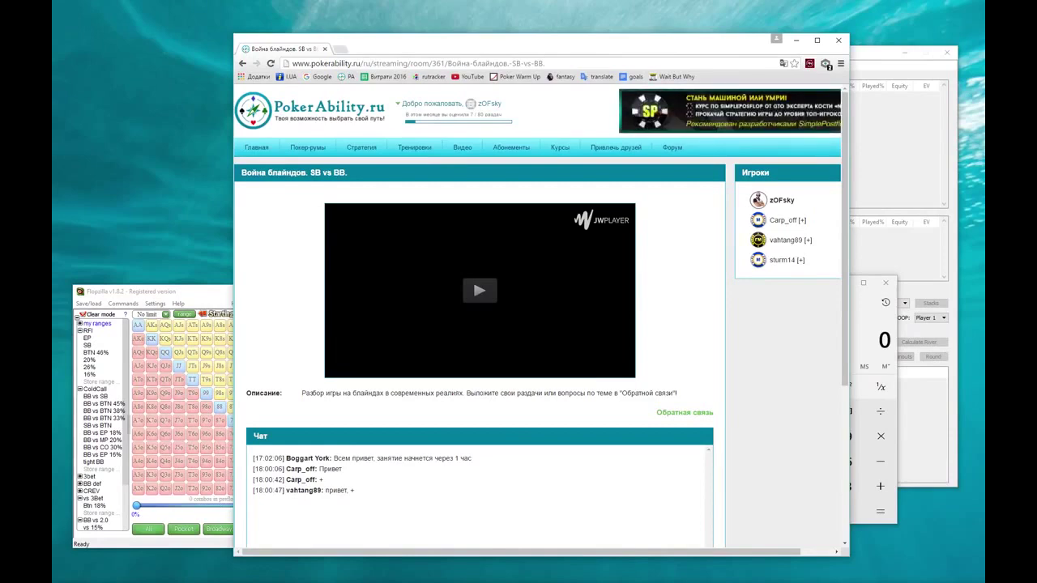
{"action": "left_click", "coordinate": [796, 40]}
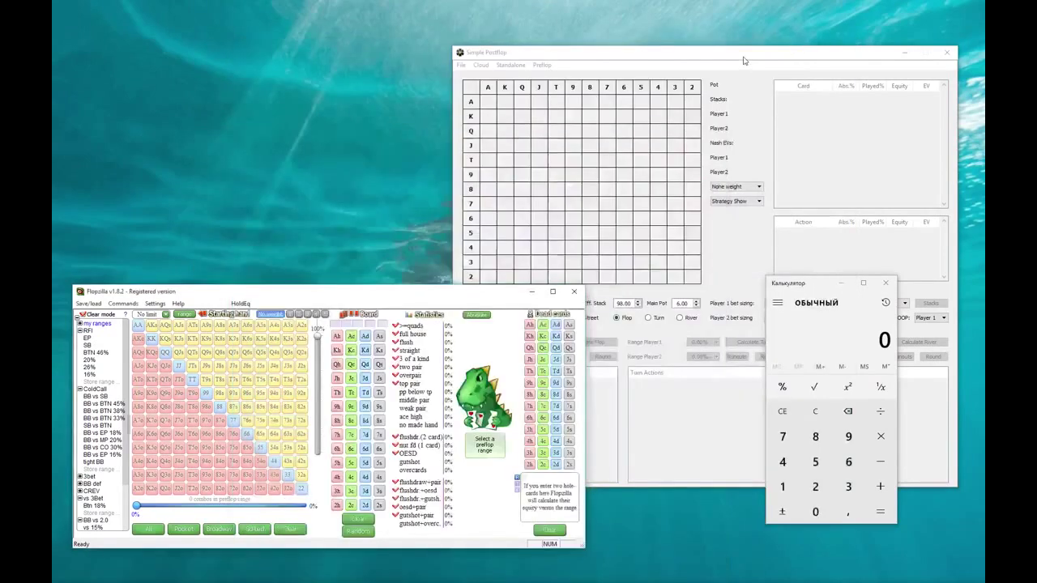
Step: Bring the browser back, narrow its window and park it past the desktop's edge, clear of Simple Postflop and Flopzilla
{"action": "left_click", "coordinate": [743, 60]}
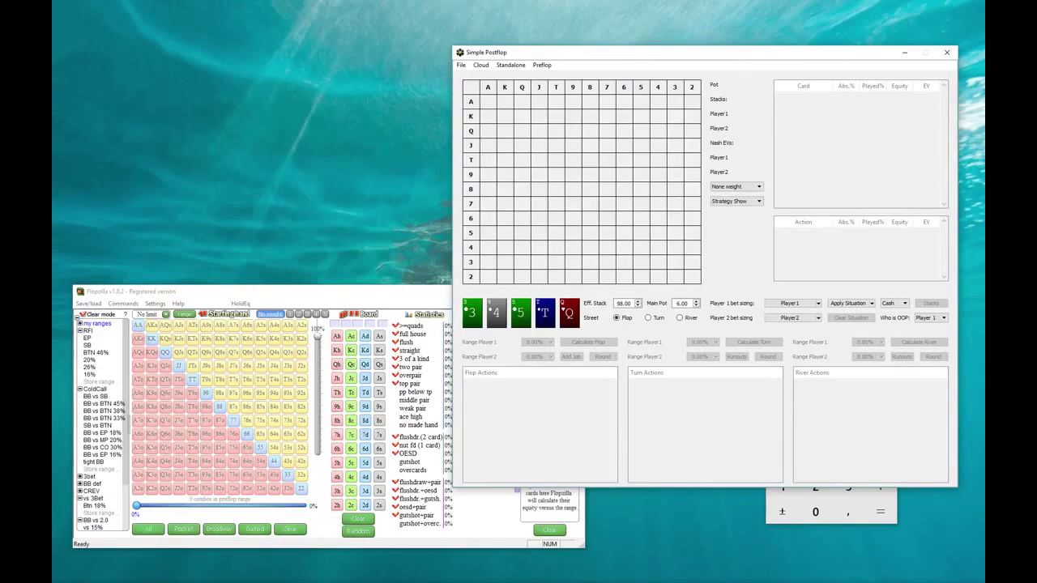
{"action": "key", "text": "alt+Tab"}
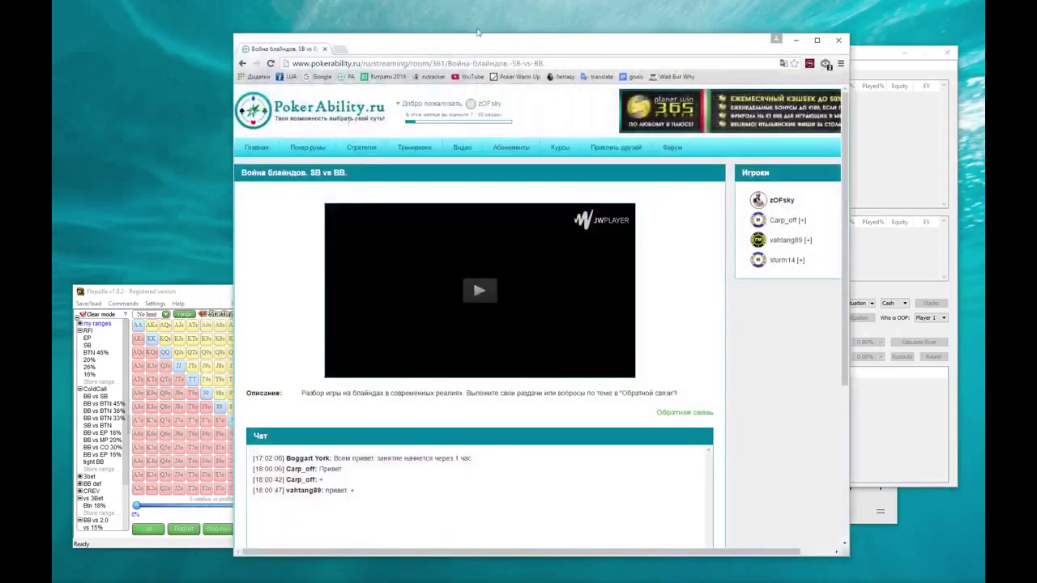
{"action": "left_click_drag", "start_coordinate": [848, 179], "coordinate": [558, 175]}
{"action": "left_click_drag", "start_coordinate": [437, 49], "coordinate": [54, 51]}
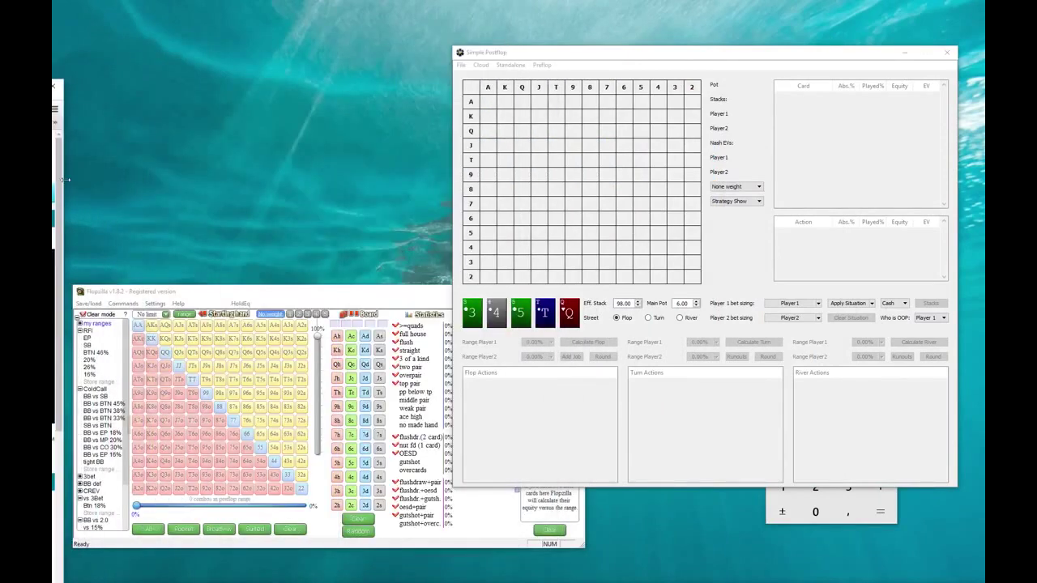
{"action": "left_click_drag", "start_coordinate": [65, 179], "coordinate": [54, 183]}
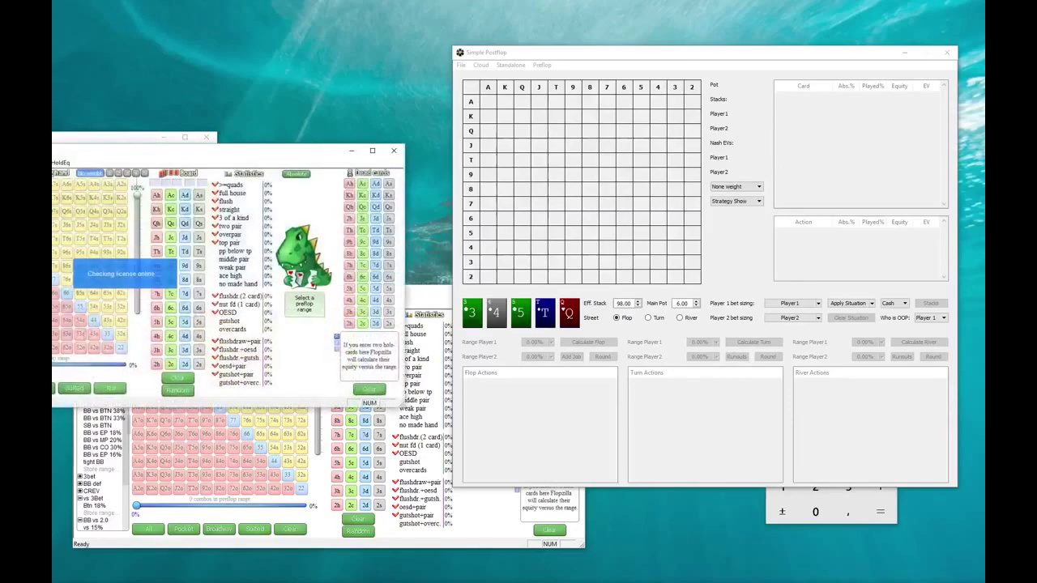
Step: Stack the two Flopzilla windows one above the other and place the calculator and a smaller Notepad window near them
{"action": "left_click_drag", "start_coordinate": [97, 156], "coordinate": [276, 28]}
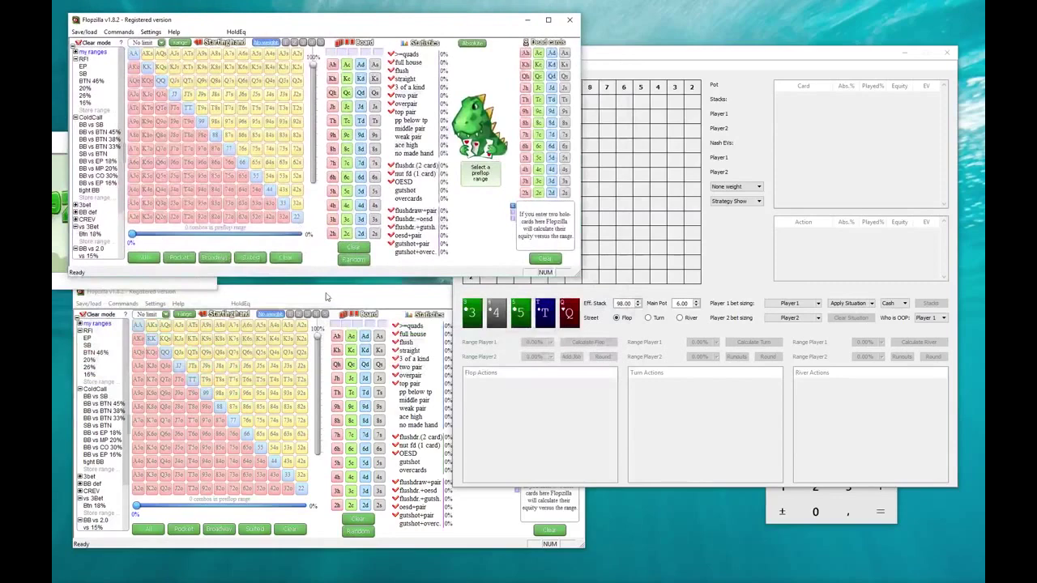
{"action": "left_click_drag", "start_coordinate": [326, 299], "coordinate": [318, 317]}
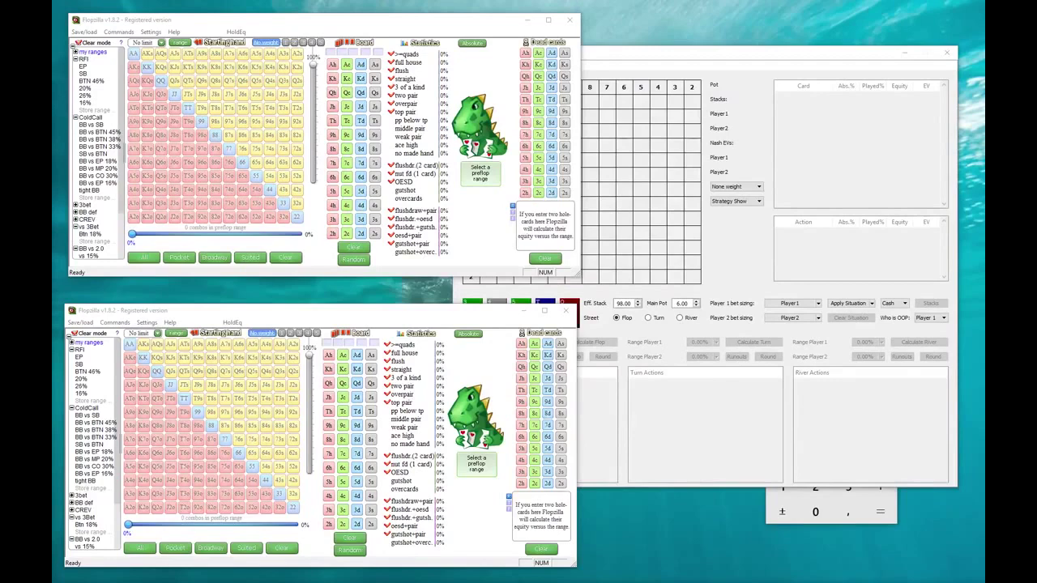
{"action": "left_click", "coordinate": [810, 509]}
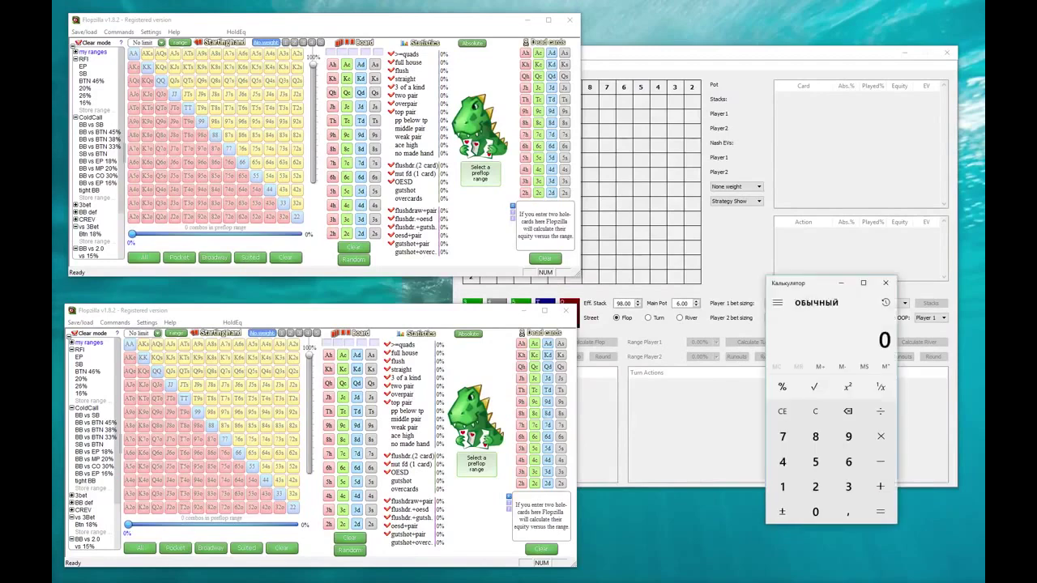
{"action": "left_click_drag", "start_coordinate": [814, 289], "coordinate": [675, 304]}
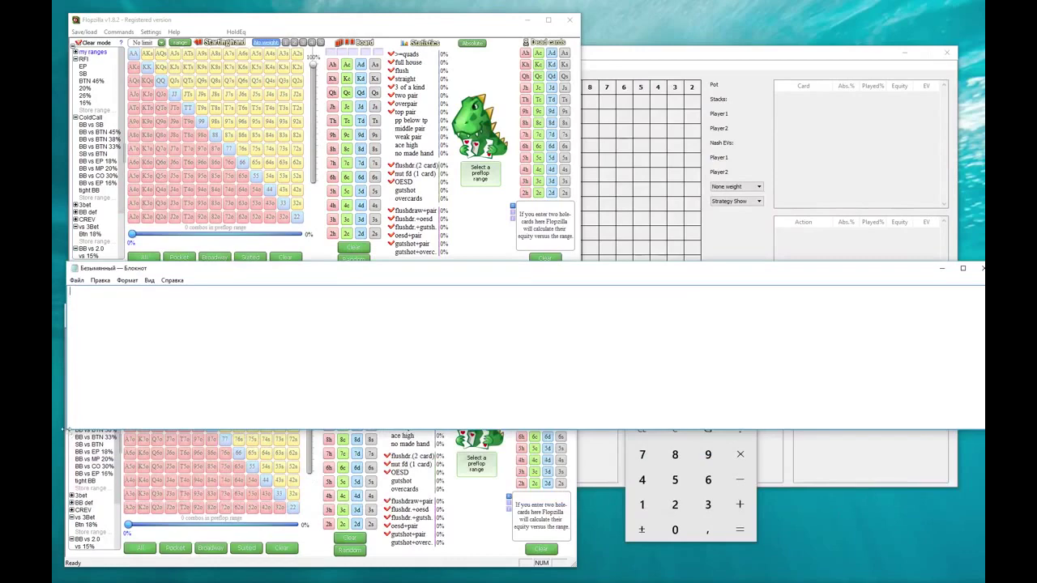
{"action": "left_click_drag", "start_coordinate": [65, 429], "coordinate": [644, 539]}
{"action": "left_click_drag", "start_coordinate": [827, 269], "coordinate": [540, 176]}
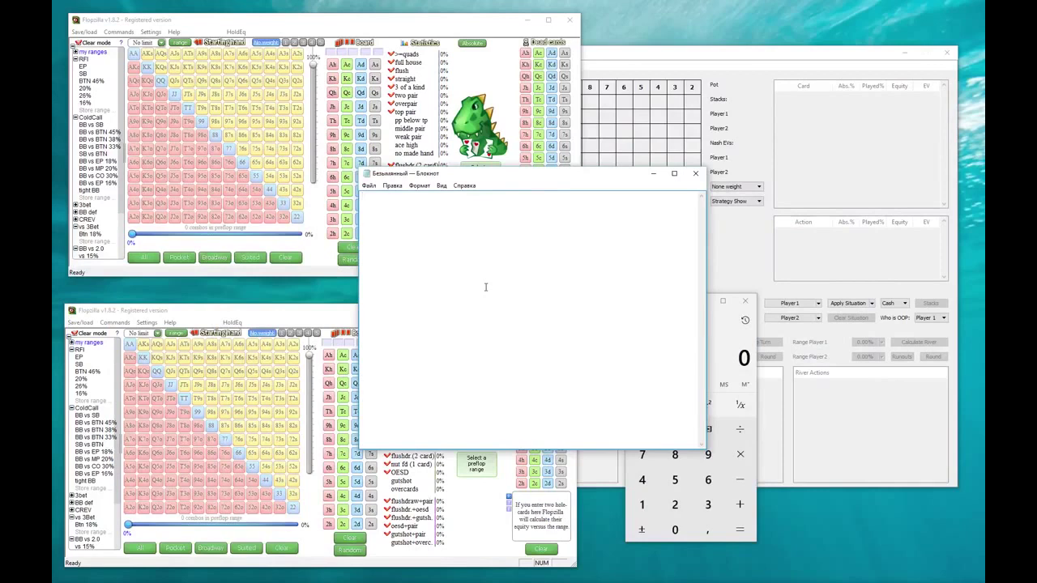
Step: Write the note lines "SB - Fold BB to SB steal" and "BB - SB OPR" in Notepad
{"action": "type", "text": "MB Fold BB to SB steal"}
{"action": "left_click", "coordinate": [371, 196]}
{"action": "type", "text": "-"}
{"action": "left_click", "coordinate": [469, 202]}
{"action": "type", "text": "BB - SB OPR"}
{"action": "key", "text": "Delete"}
{"action": "type", "text": "S"}
Step: Append "57% 2,5" to the note's SB line and add "63% 3" on its own line beneath it
{"action": "key", "text": "End"}
{"action": "type", "text": "57% 2?5"}
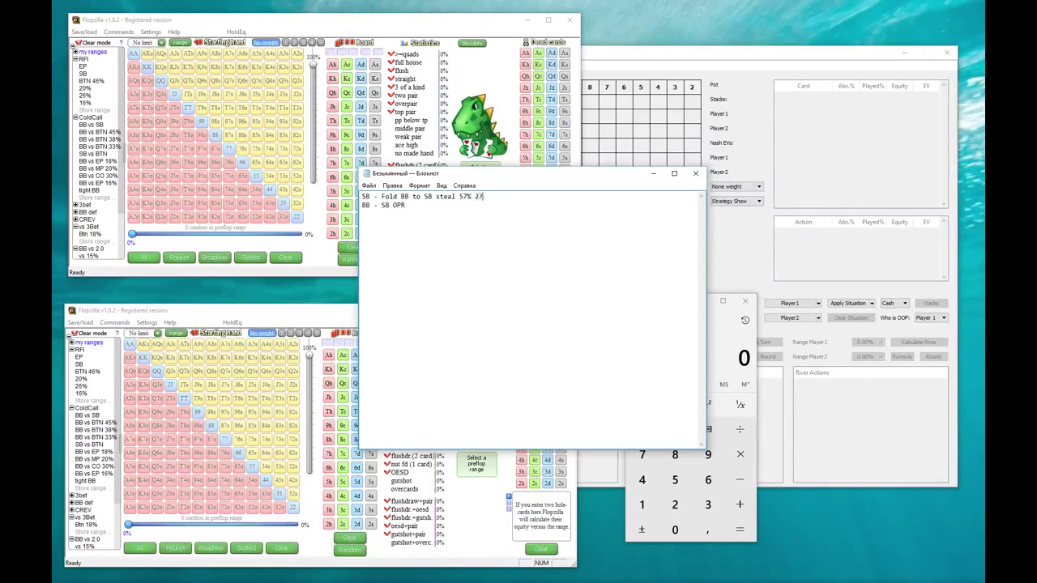
{"action": "type", "text": ","}
{"action": "key", "text": "BackSpace"}
{"action": "left_click", "coordinate": [362, 205]}
{"action": "type", "text": "63% 3"}
{"action": "key", "text": "Return"}
{"action": "key", "text": "Return"}
Step: Highlight the 57% figure in the note's SB line
{"action": "left_click_drag", "start_coordinate": [458, 197], "coordinate": [470, 197]}
{"action": "left_click", "coordinate": [477, 197]}
{"action": "left_click_drag", "start_coordinate": [460, 197], "coordinate": [471, 197]}
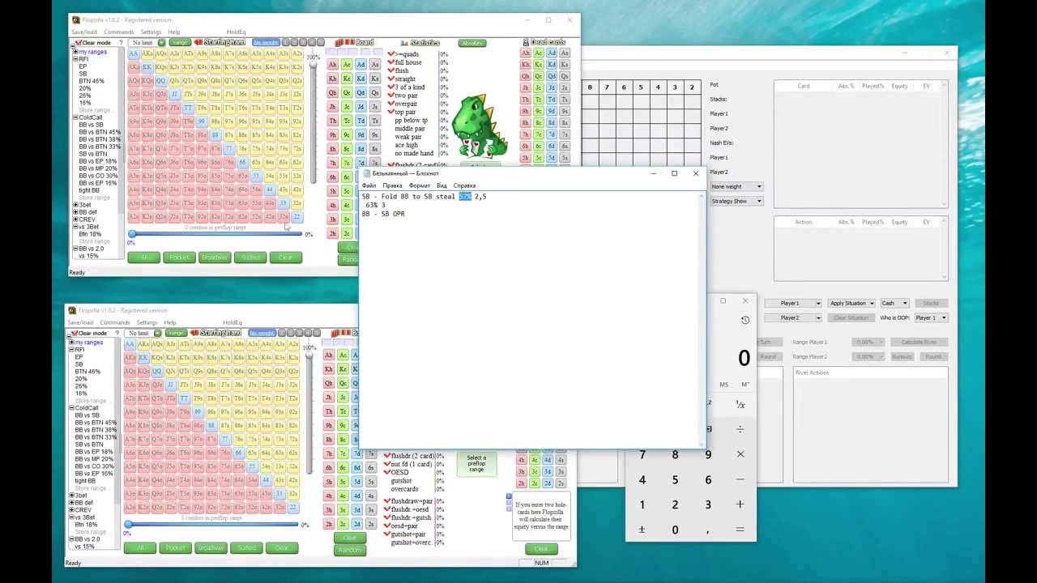
Step: Load the stored RFI range "SB" in the upper Flopzilla window
{"action": "left_click", "coordinate": [269, 323]}
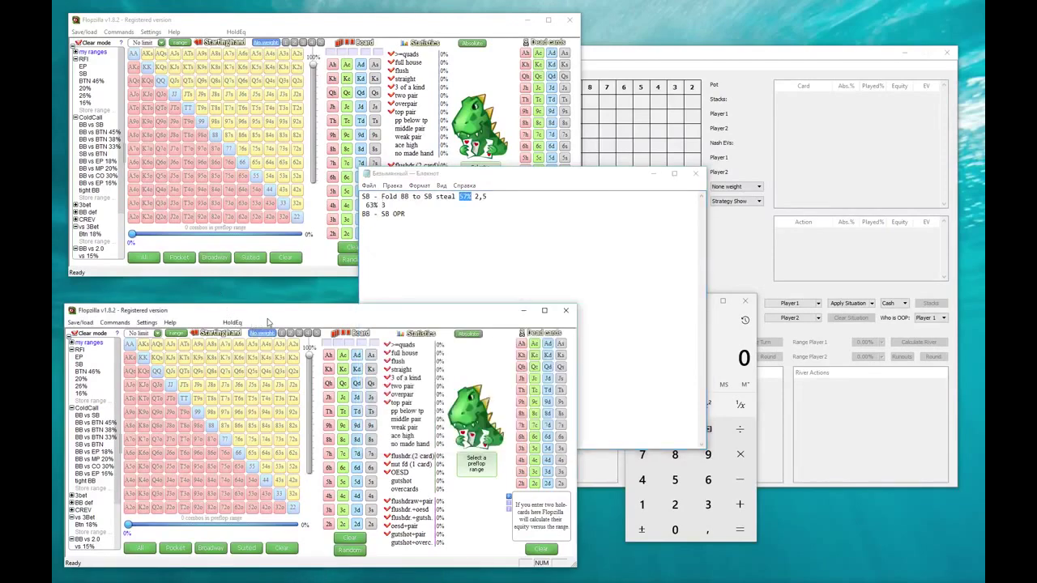
{"action": "left_click", "coordinate": [413, 20]}
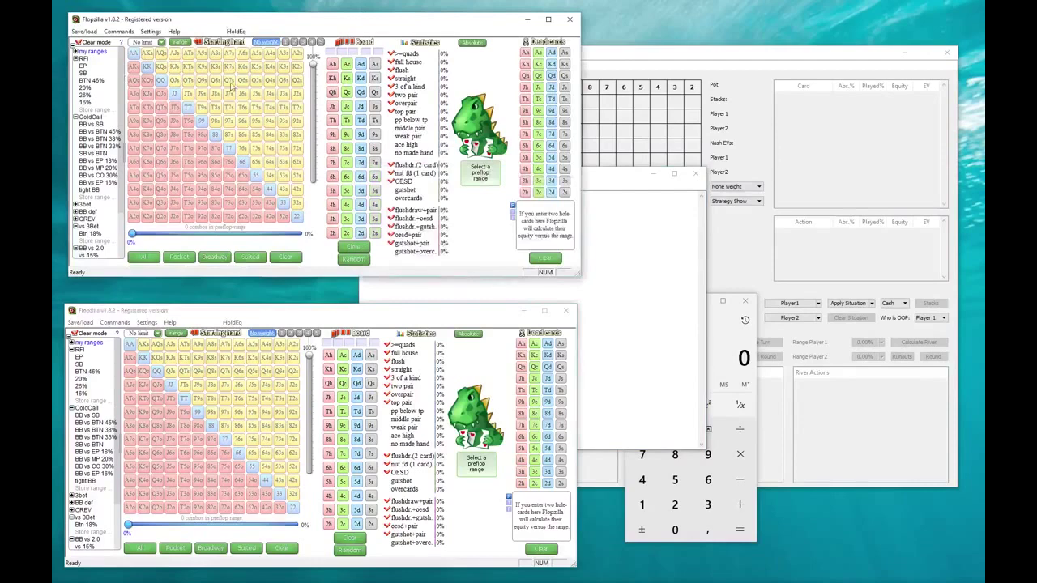
{"action": "left_click", "coordinate": [83, 75]}
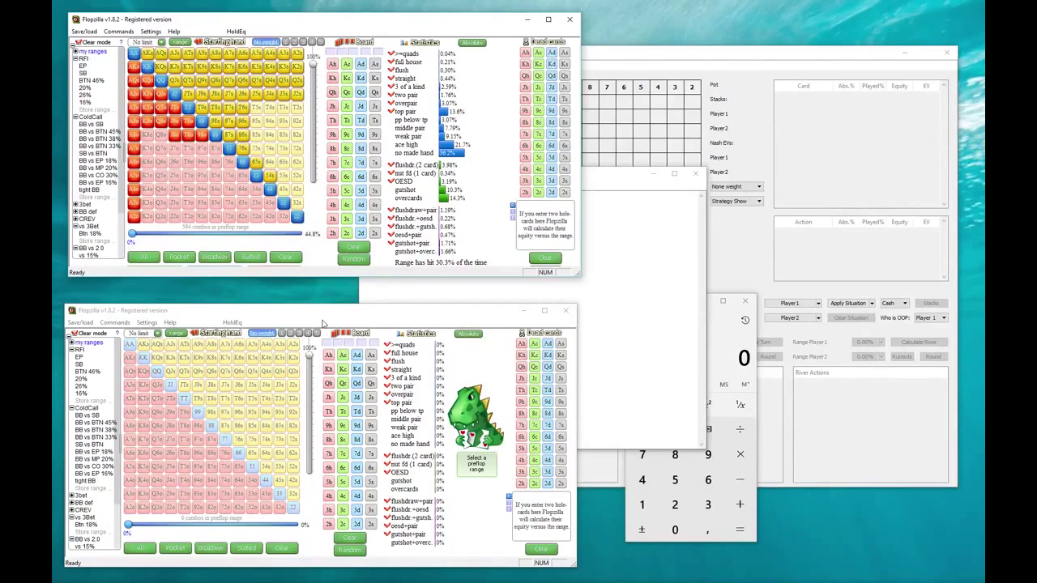
{"action": "left_click", "coordinate": [235, 31]}
{"action": "left_click", "coordinate": [260, 47]}
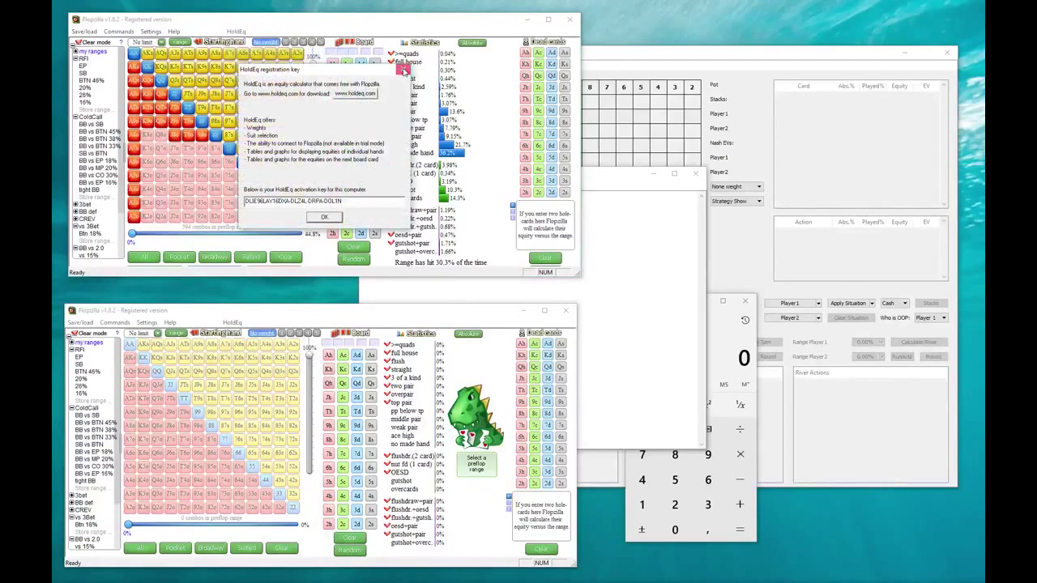
{"action": "left_click", "coordinate": [403, 69]}
Step: Launch HoldEq, link the upper Flopzilla to Range 1 and the lower one to Range 2, and set the lower range to 100%
{"action": "left_click", "coordinate": [236, 31]}
{"action": "left_click", "coordinate": [259, 41]}
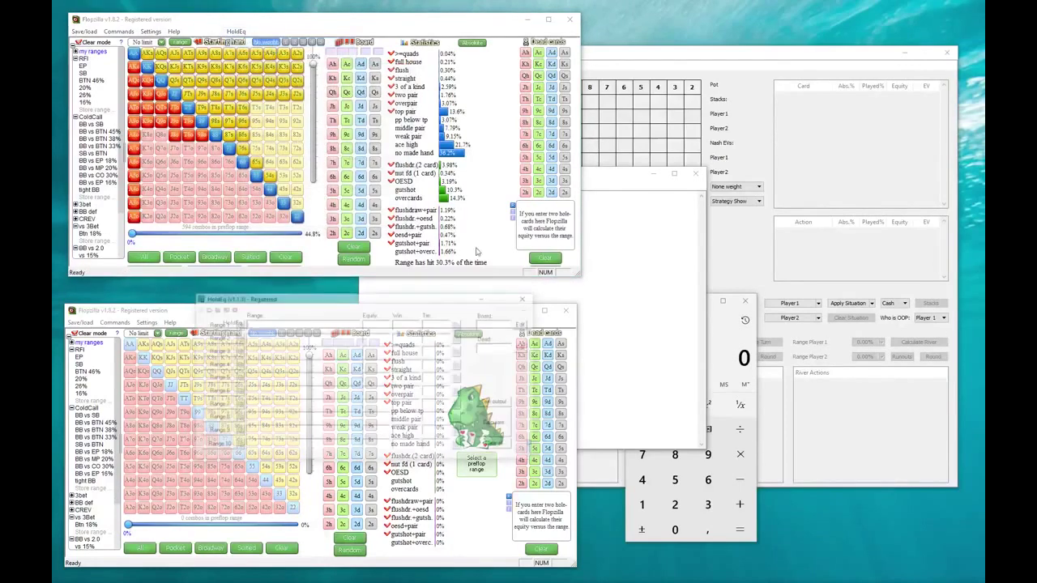
{"action": "left_click_drag", "start_coordinate": [367, 303], "coordinate": [765, 301]}
{"action": "left_click", "coordinate": [858, 322]}
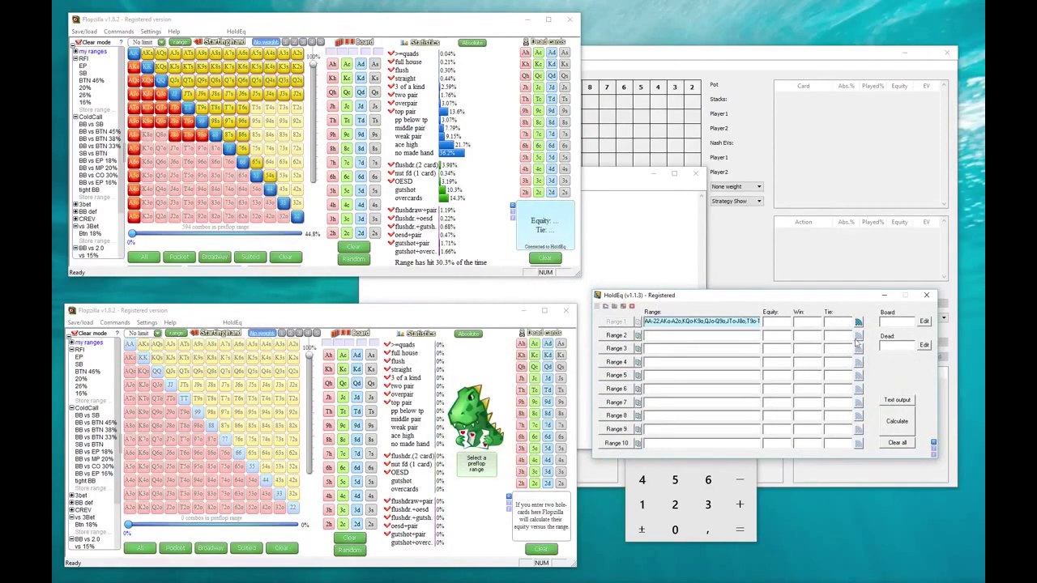
{"action": "left_click", "coordinate": [858, 335]}
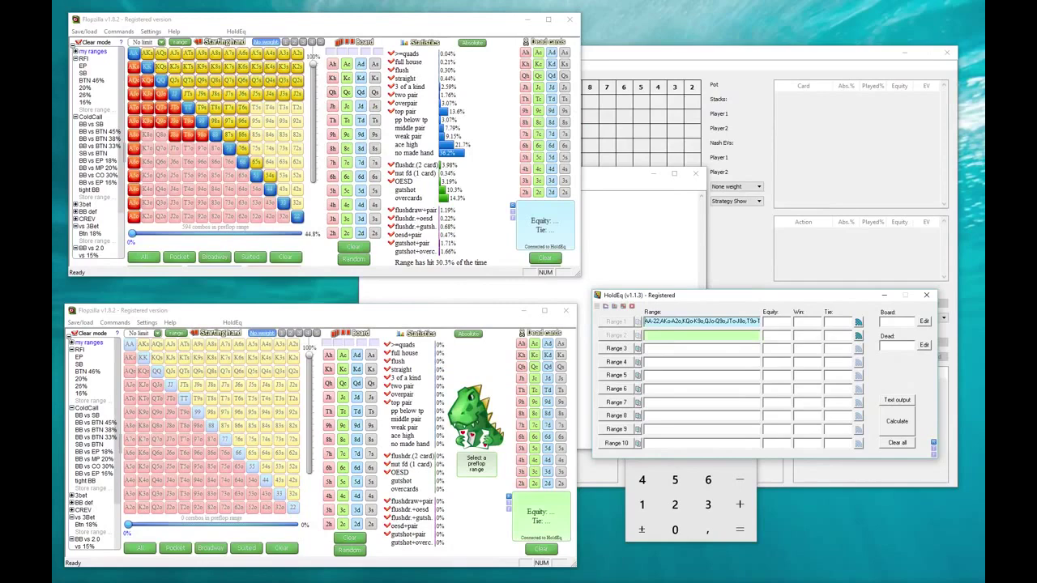
{"action": "left_click_drag", "start_coordinate": [131, 527], "coordinate": [297, 524]}
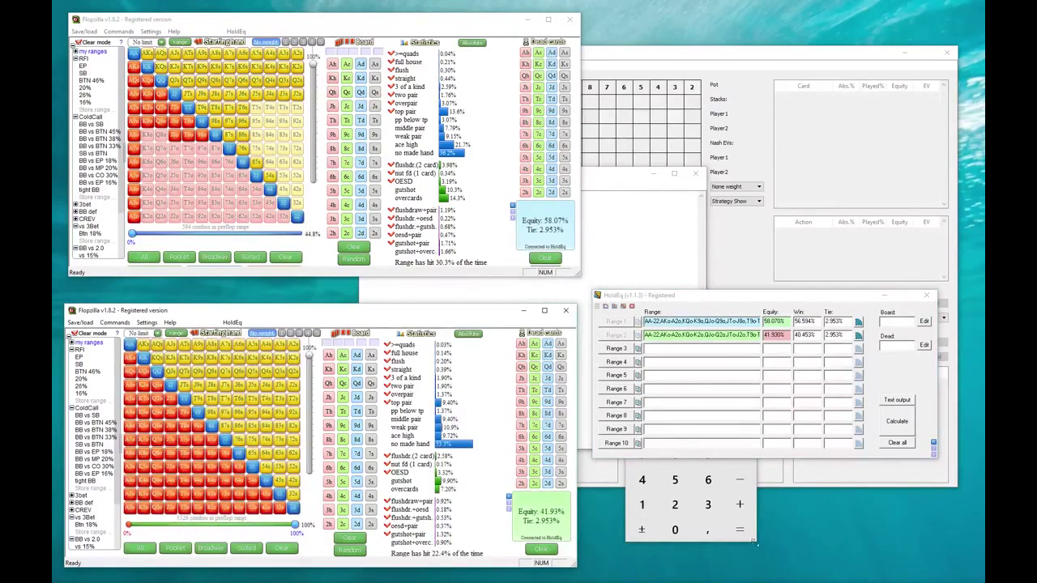
{"action": "left_click", "coordinate": [754, 543]}
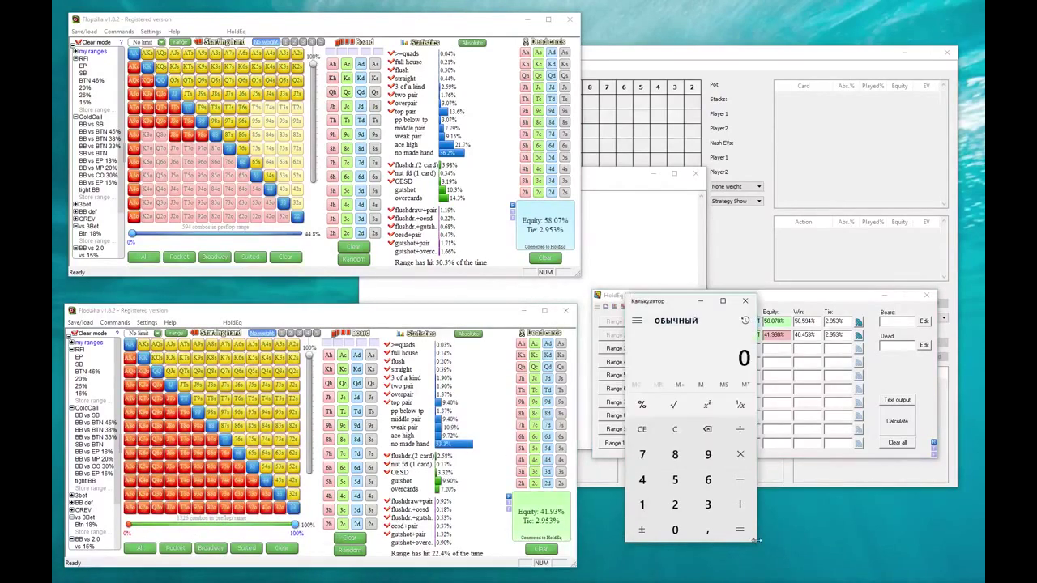
{"action": "left_click", "coordinate": [703, 507]}
{"action": "left_click", "coordinate": [643, 480]}
{"action": "left_click", "coordinate": [683, 431]}
{"action": "left_click", "coordinate": [641, 481]}
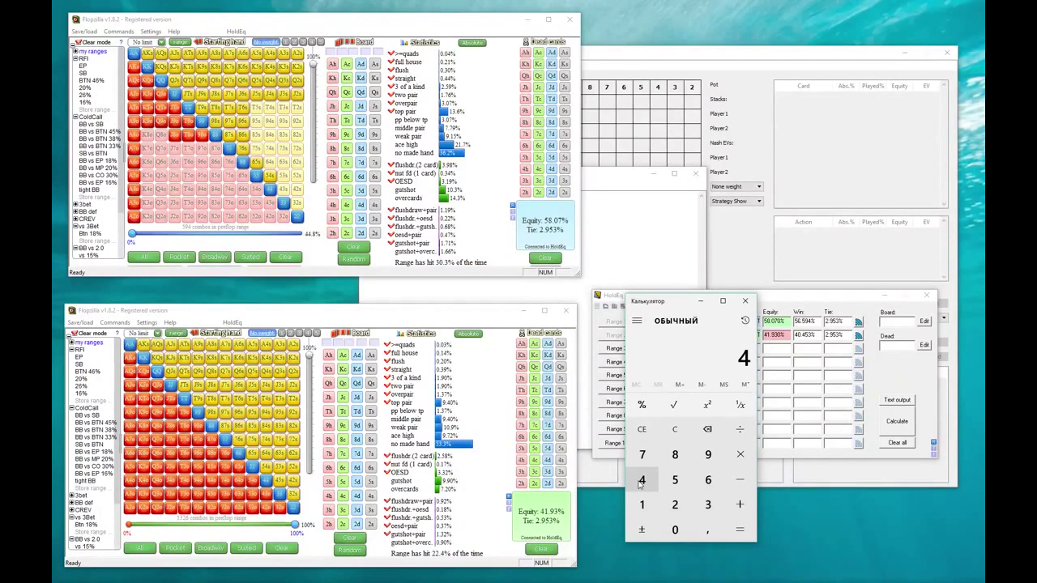
{"action": "left_click", "coordinate": [675, 430]}
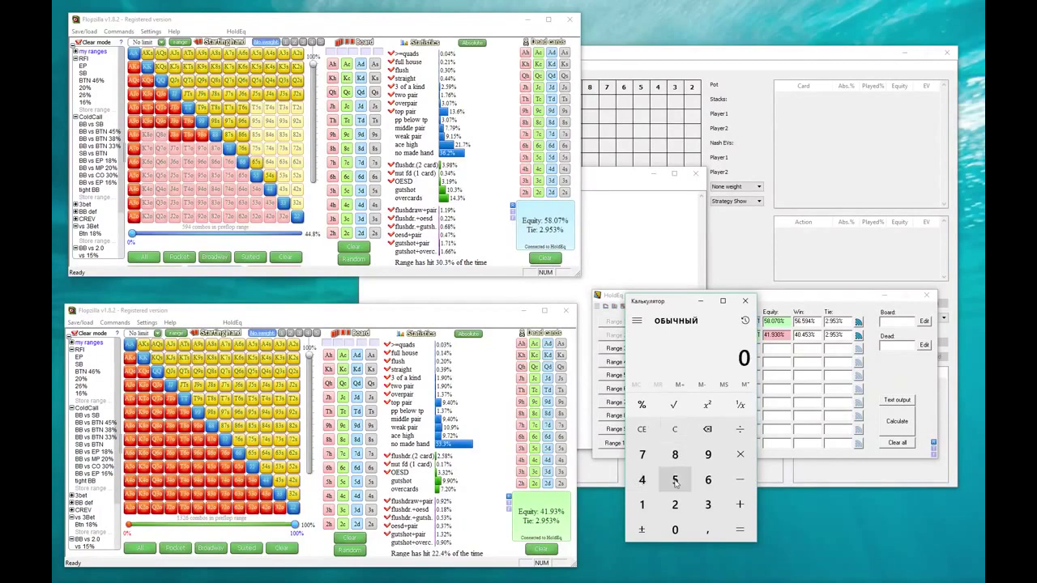
Step: Divide 2 by 6 in the calculator
{"action": "left_click", "coordinate": [674, 505]}
{"action": "left_click", "coordinate": [740, 429]}
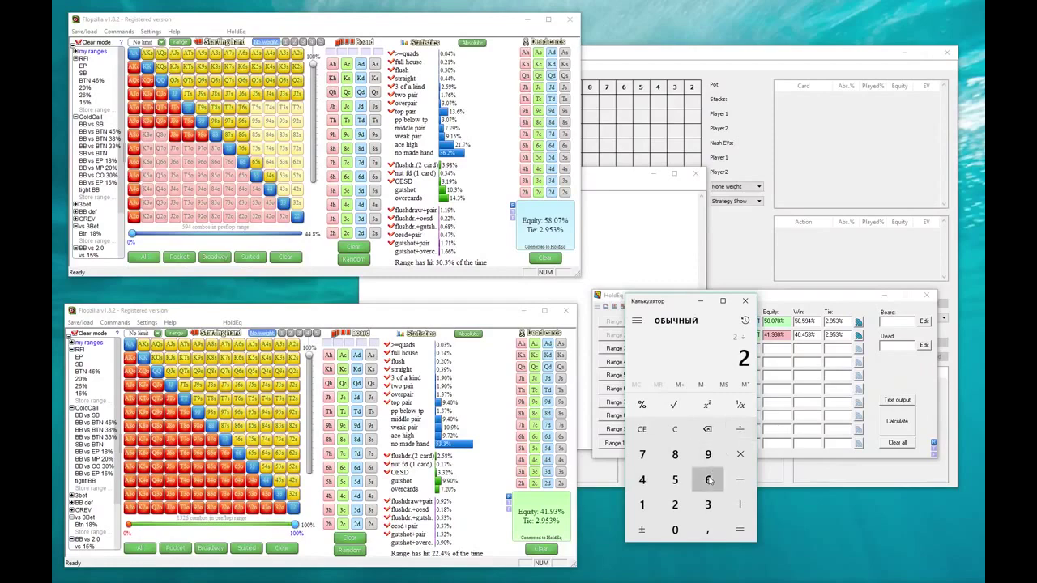
{"action": "left_click", "coordinate": [708, 479]}
{"action": "left_click", "coordinate": [741, 530]}
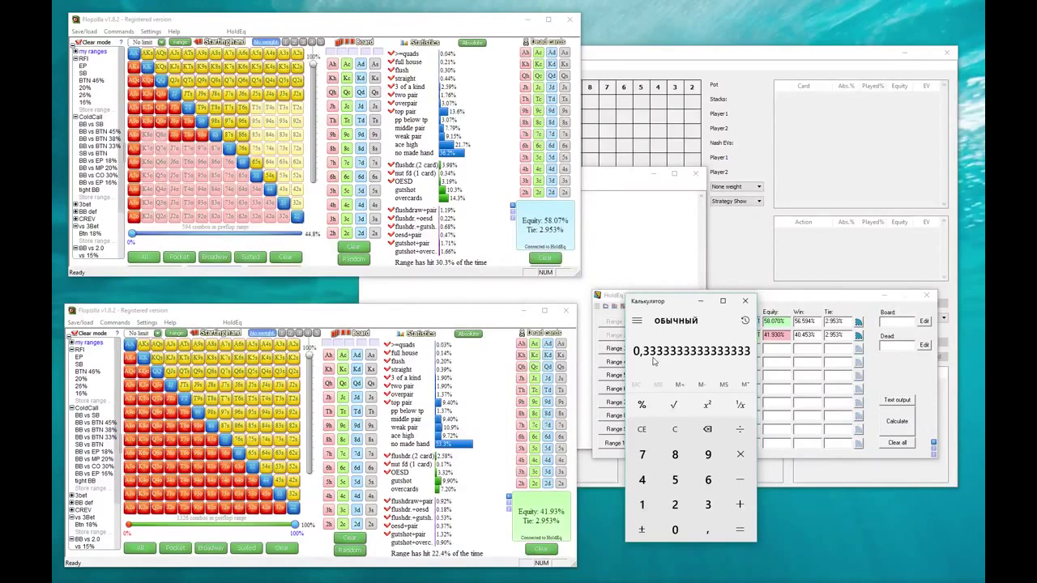
Step: Display HoldEq's equity matrix for Range 1 and Range 2
{"action": "left_click", "coordinate": [802, 303]}
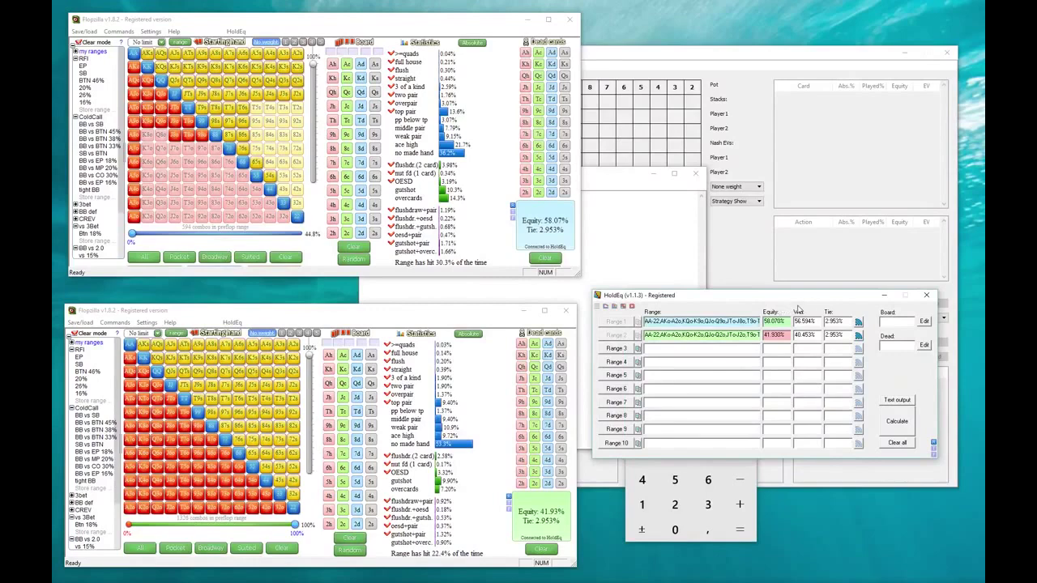
{"action": "left_click", "coordinate": [626, 306]}
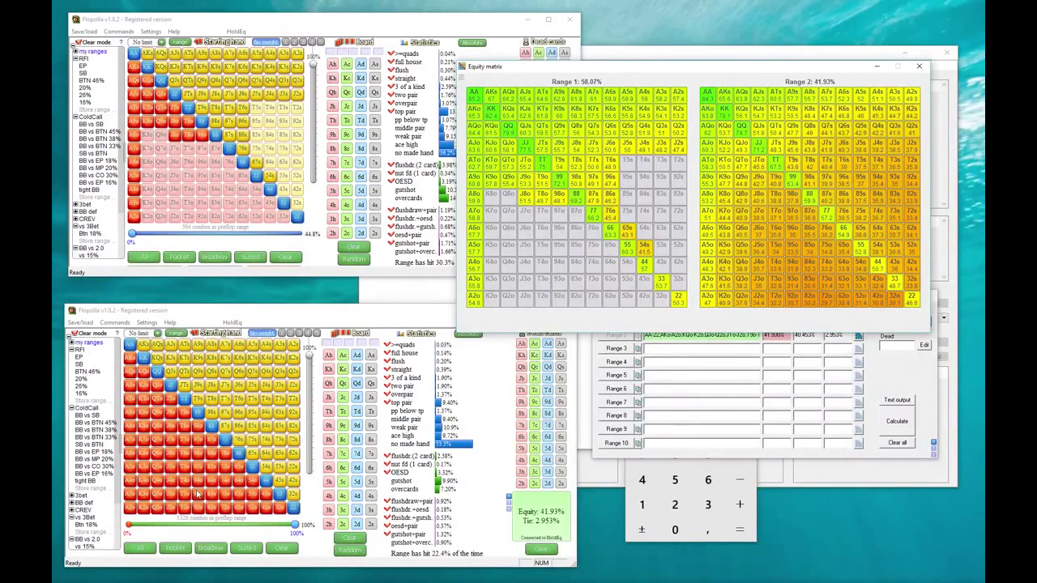
Step: Remove weak offsuit hands such as 92o, 93o and 94o from the lower Flopzilla range
{"action": "mouse_move", "coordinate": [197, 508]}
{"action": "left_mouse_down"}
{"action": "mouse_move", "coordinate": [278, 505]}
{"action": "mouse_move", "coordinate": [266, 494]}
{"action": "mouse_move", "coordinate": [223, 483]}
{"action": "left_mouse_up"}
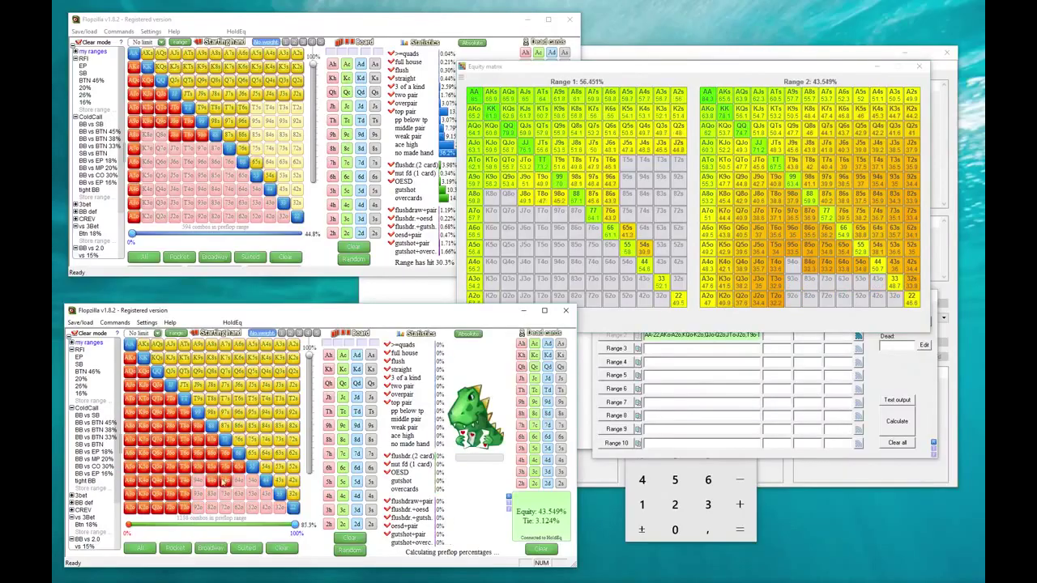